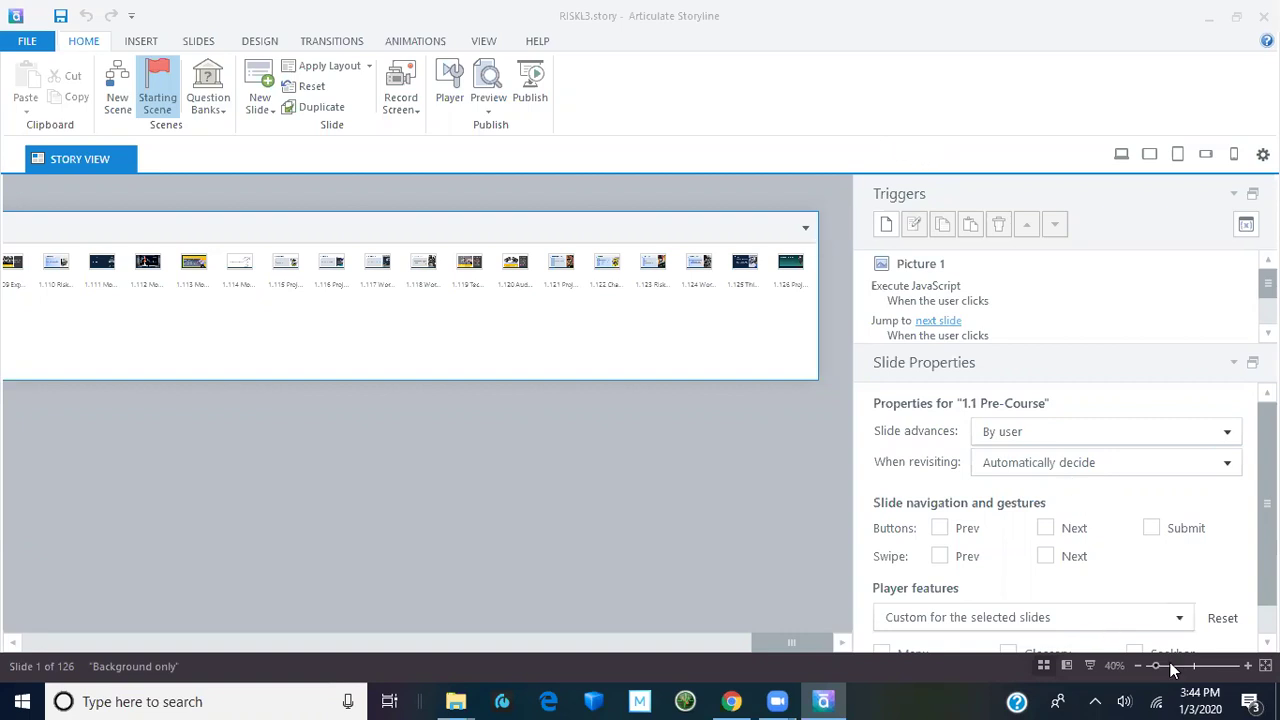
- Zoom the slide overview out from 40% to 30%
{"action": "left_click", "coordinate": [1139, 667]}
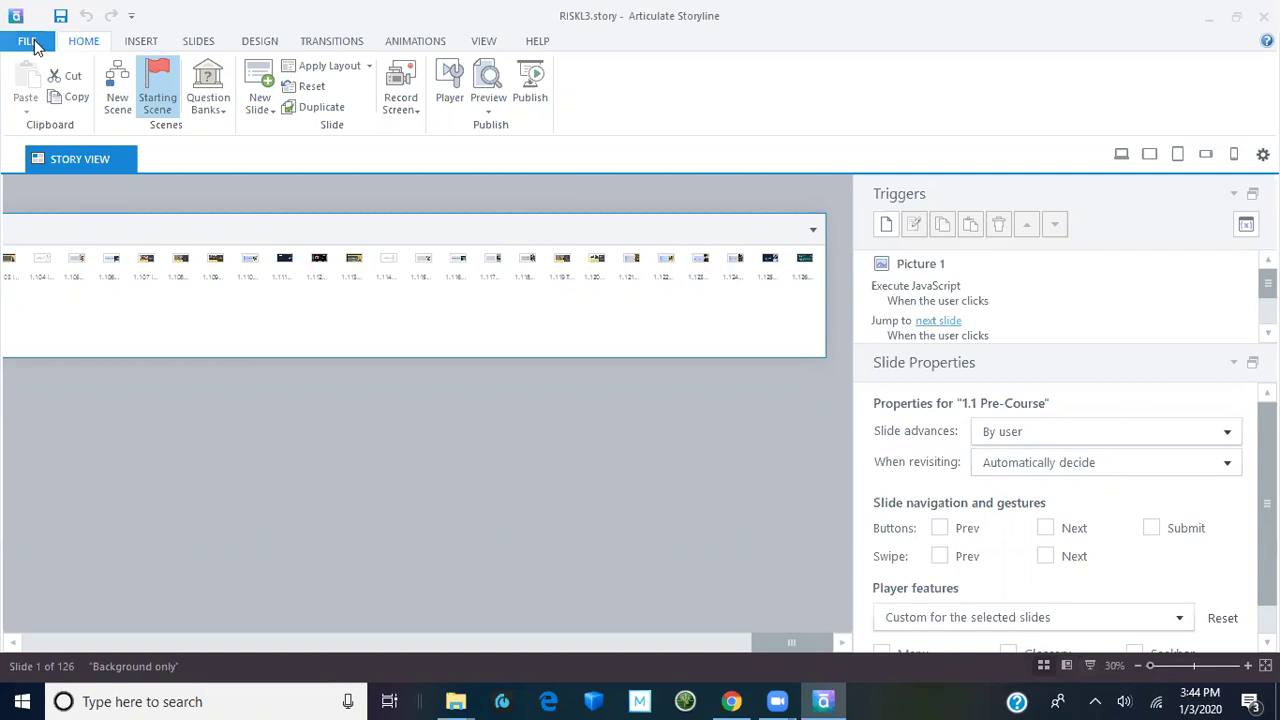
- Review the project file sizes in the L2 folder via Save As, then cancel without saving
{"action": "left_click", "coordinate": [27, 41]}
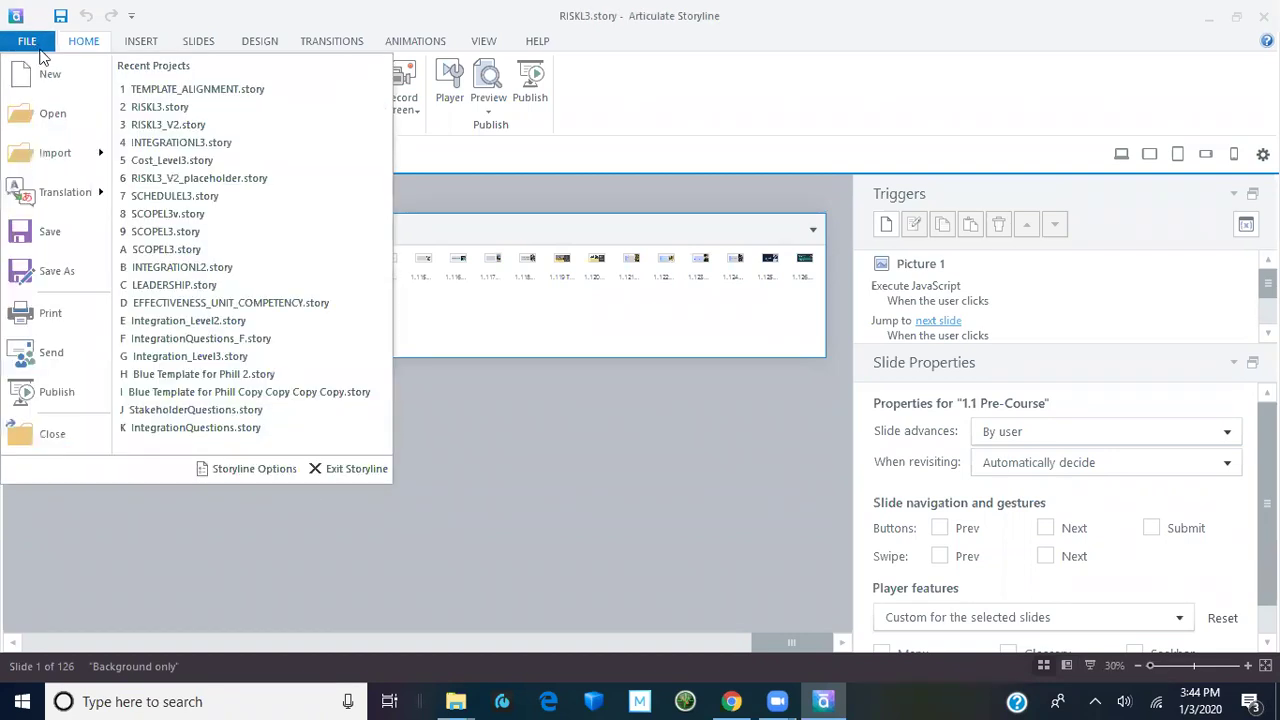
{"action": "left_click", "coordinate": [60, 272]}
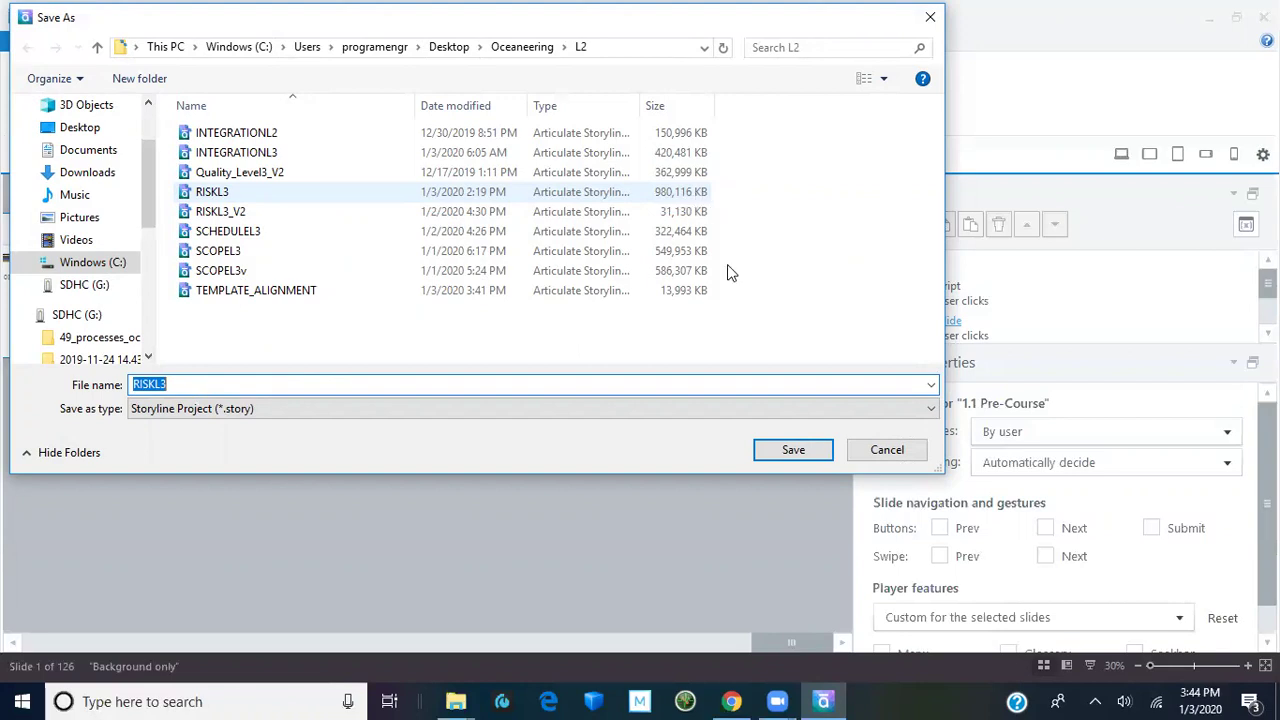
{"action": "left_click", "coordinate": [885, 450]}
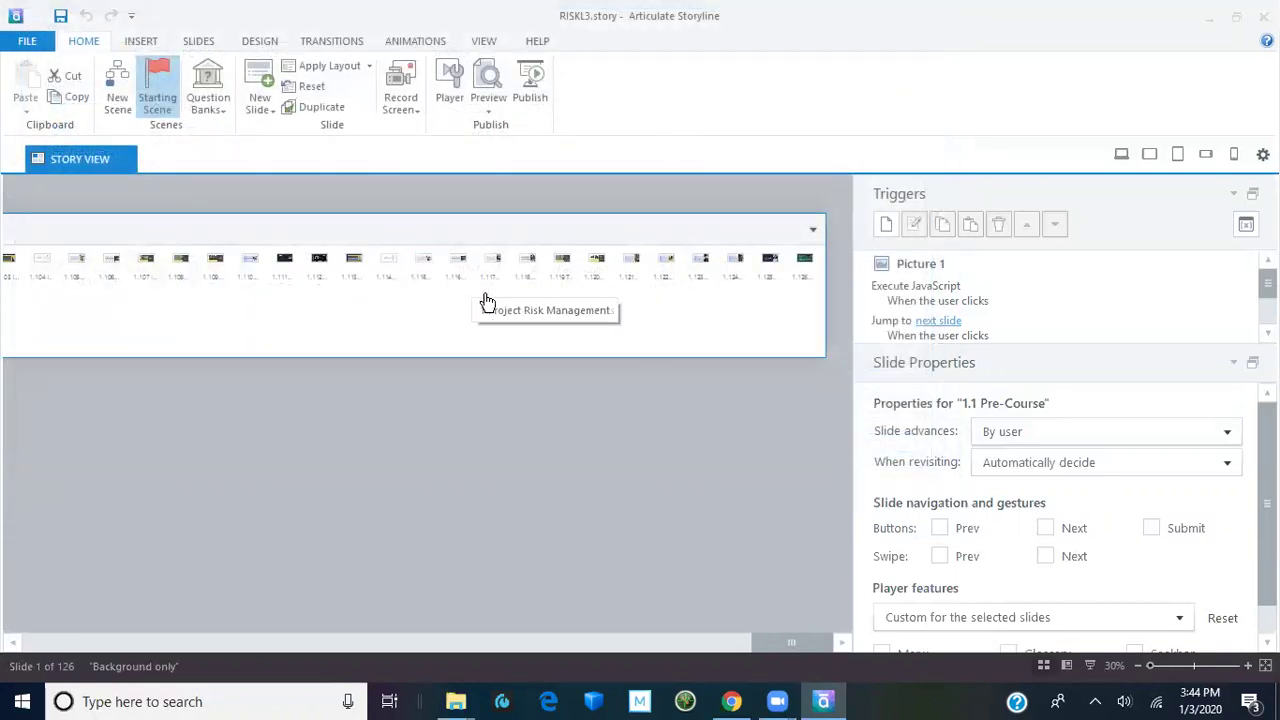
- Select slides 1.4 through 1.126 and delete them, leaving three slides
{"action": "left_click", "coordinate": [804, 258]}
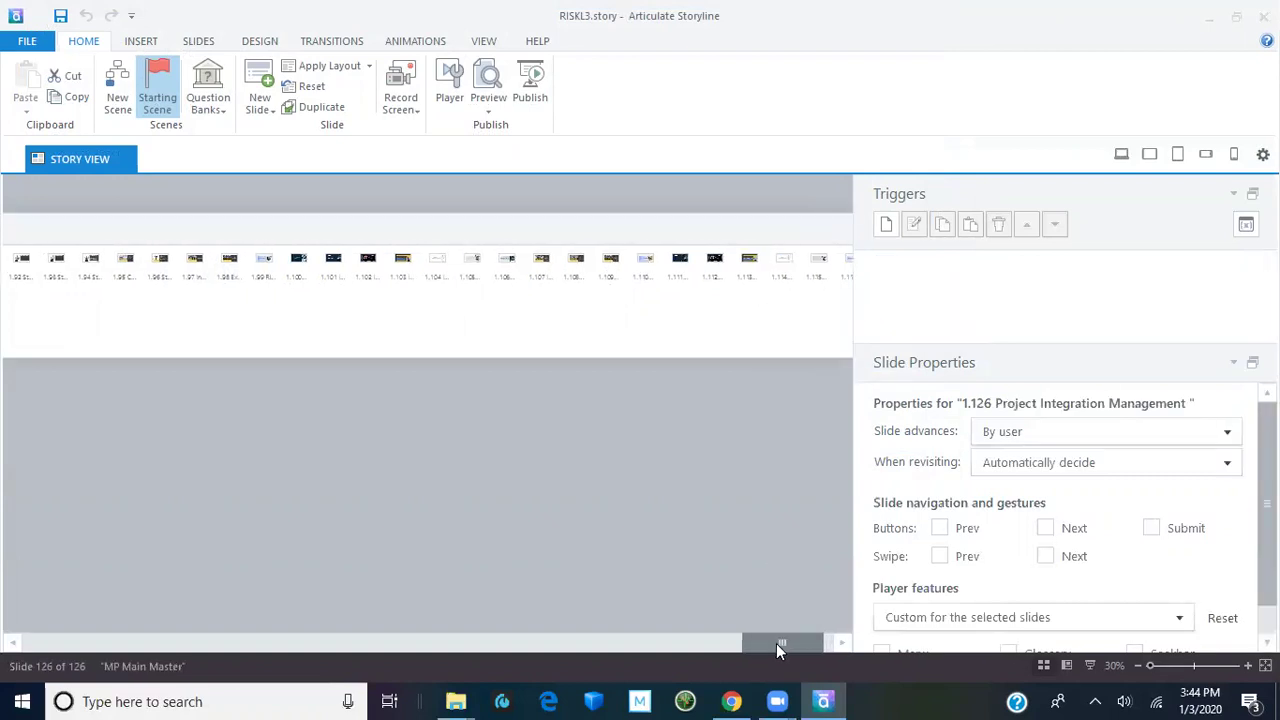
{"action": "left_click_drag", "start_coordinate": [787, 645], "coordinate": [798, 643]}
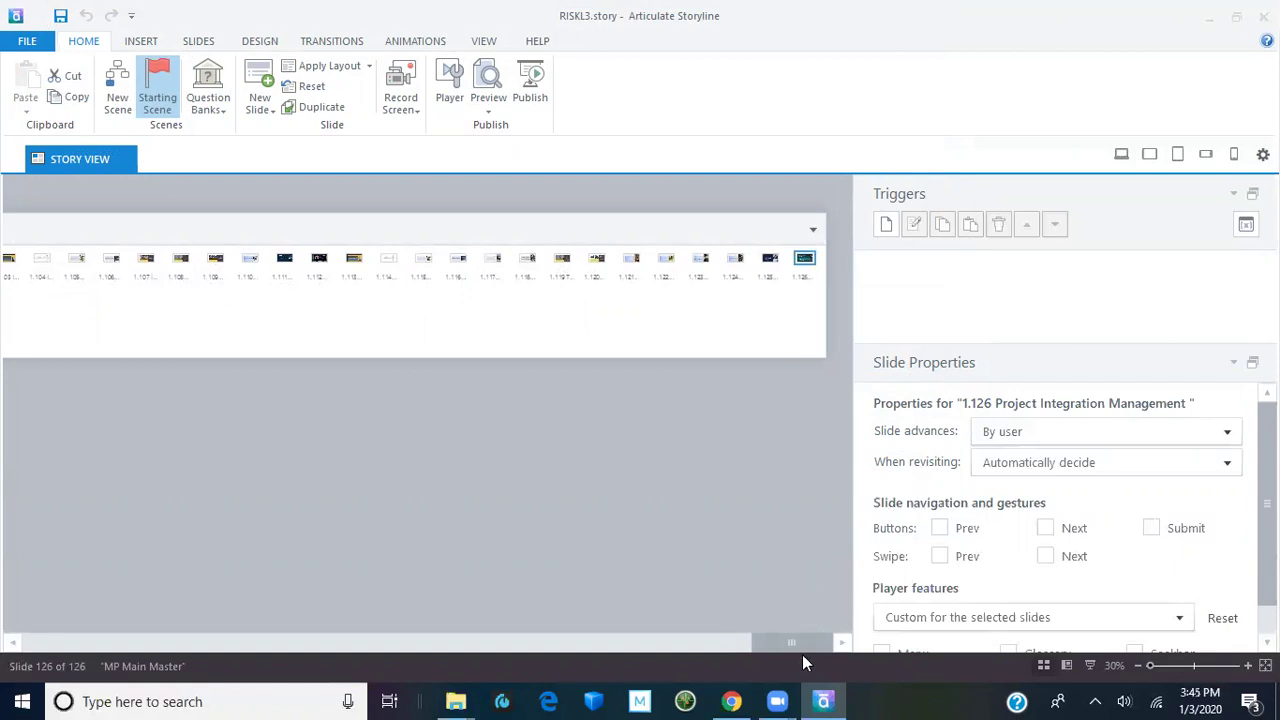
{"action": "left_click_drag", "start_coordinate": [797, 645], "coordinate": [108, 692]}
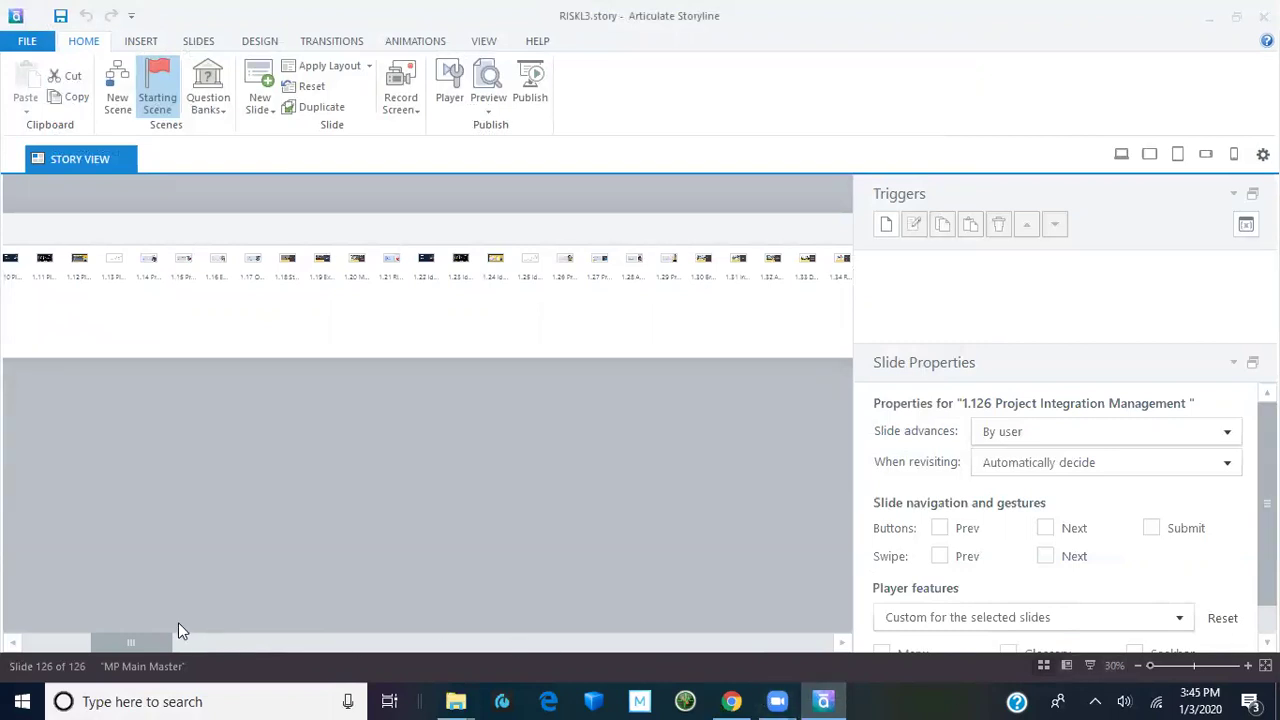
{"action": "left_click_drag", "start_coordinate": [154, 643], "coordinate": [54, 624]}
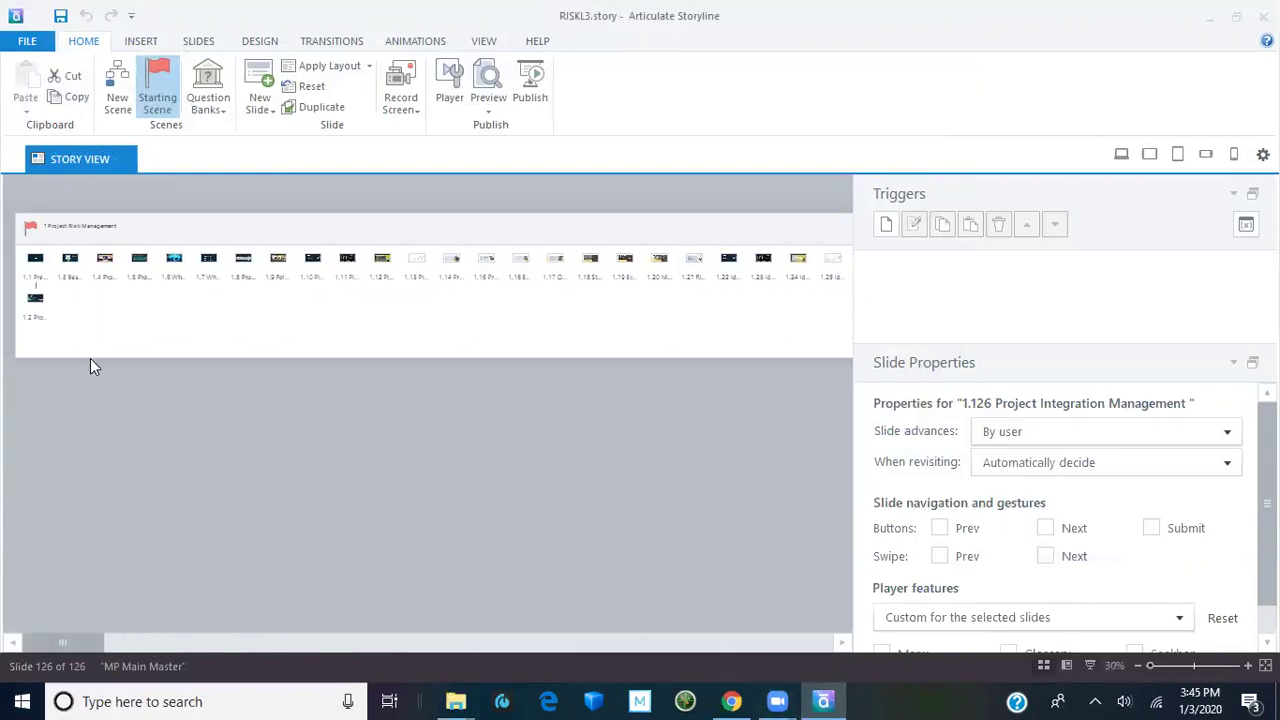
{"action": "left_click", "coordinate": [106, 264], "text": "shift"}
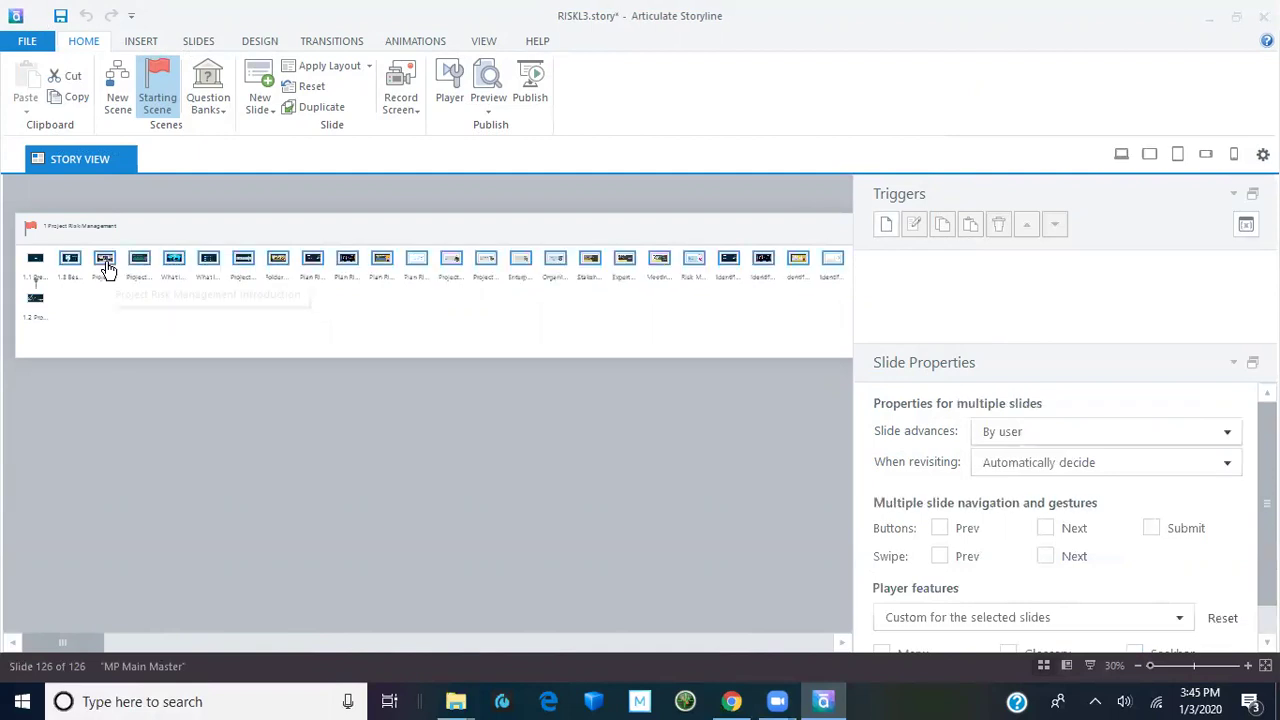
{"action": "key", "text": "Delete"}
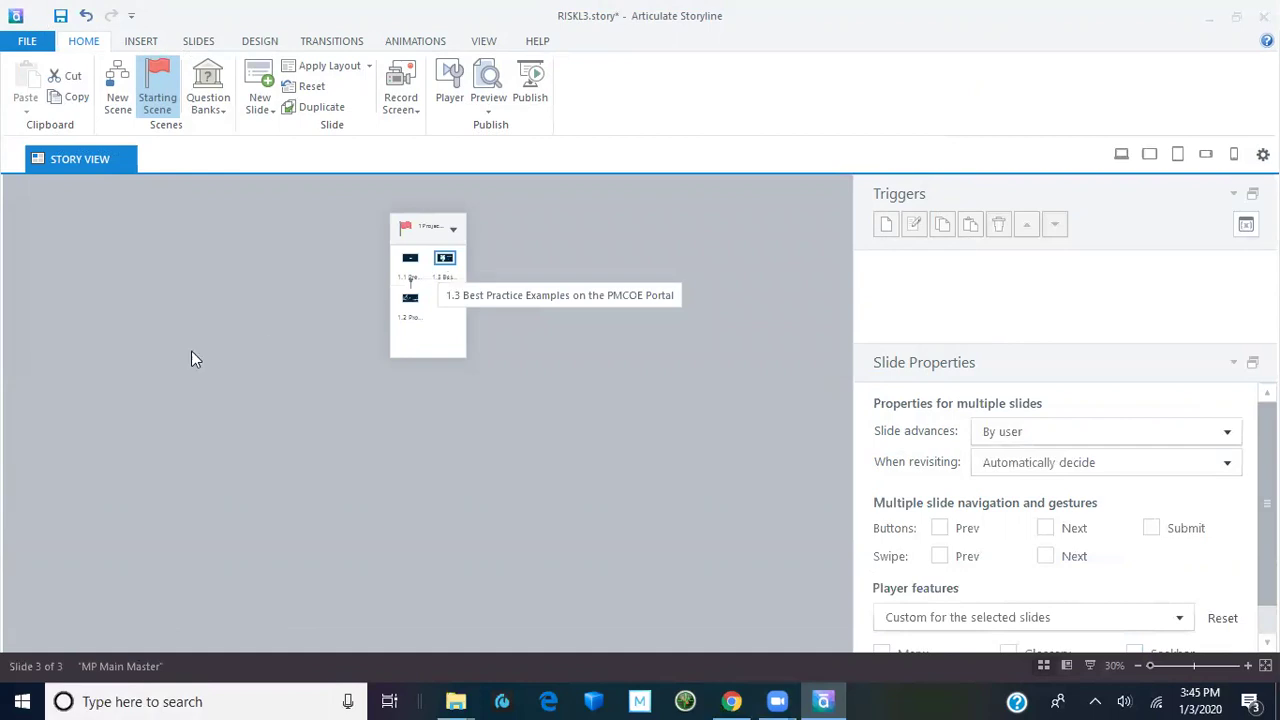
- Save the project under the new file name 'experiment'
{"action": "left_click", "coordinate": [27, 41]}
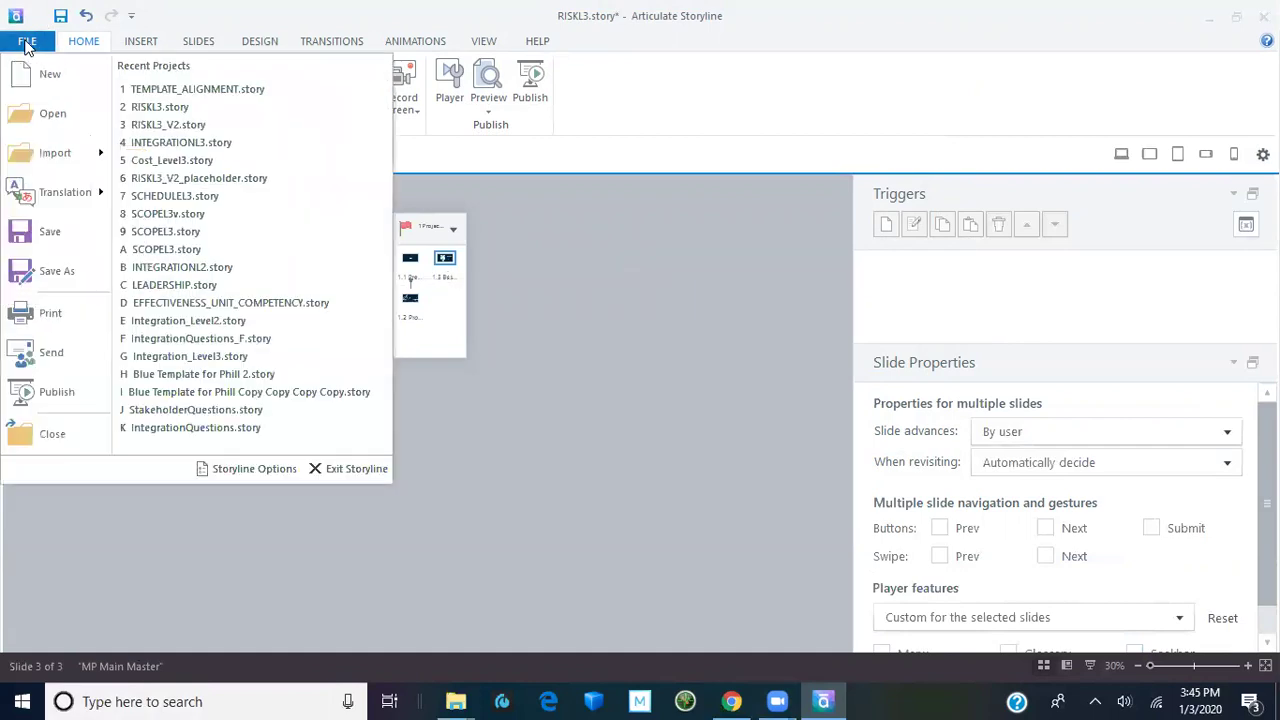
{"action": "left_click", "coordinate": [68, 274]}
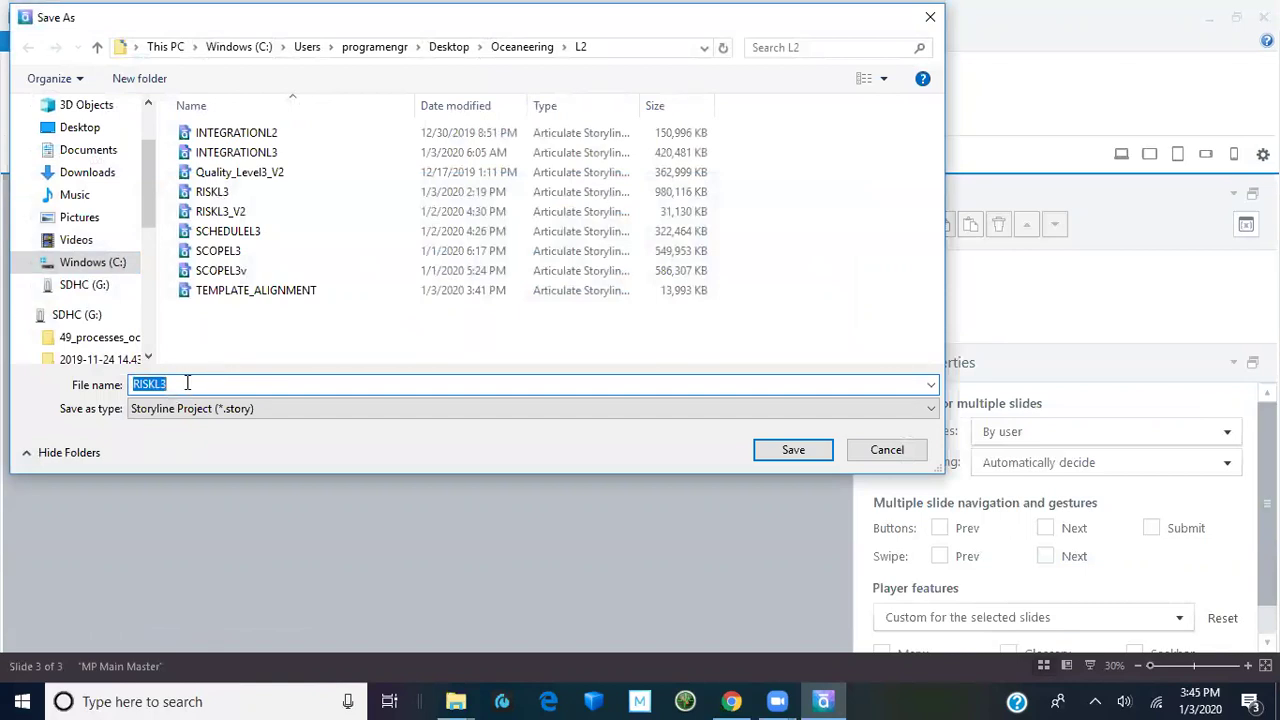
{"action": "type", "text": "ex"}
{"action": "type", "text": "peri"}
{"action": "type", "text": "ment"}
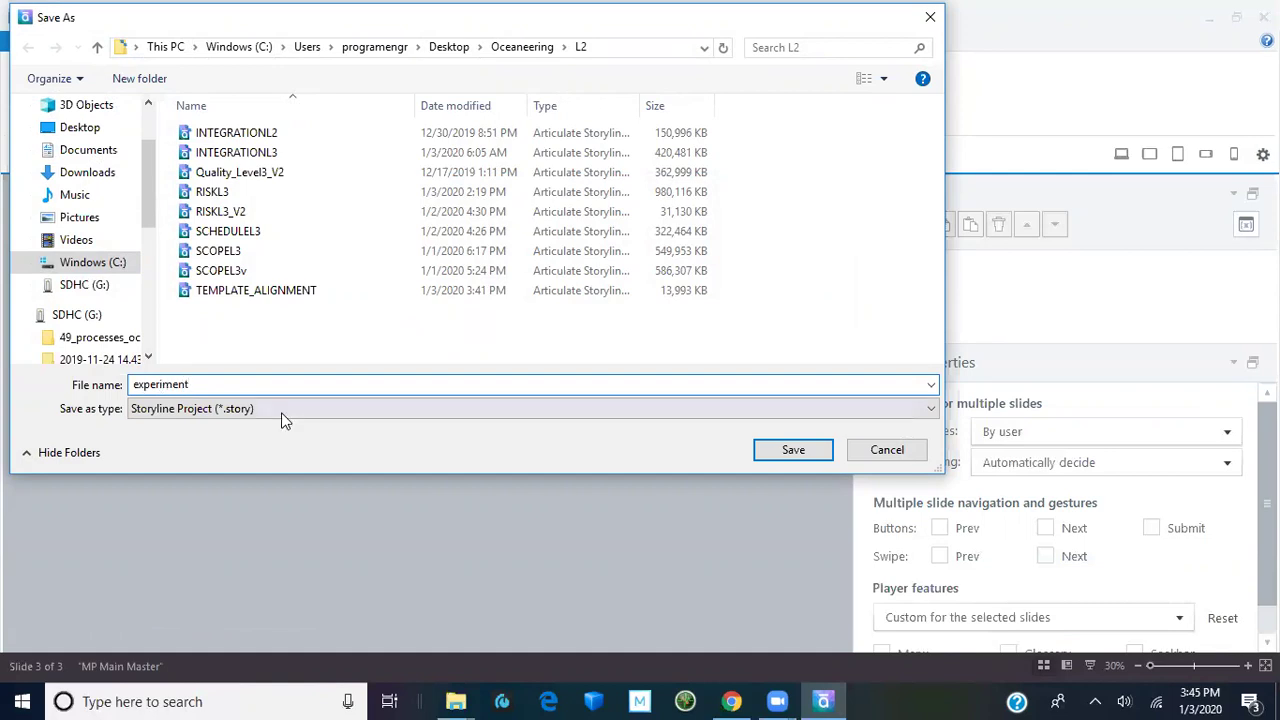
{"action": "left_click", "coordinate": [802, 452]}
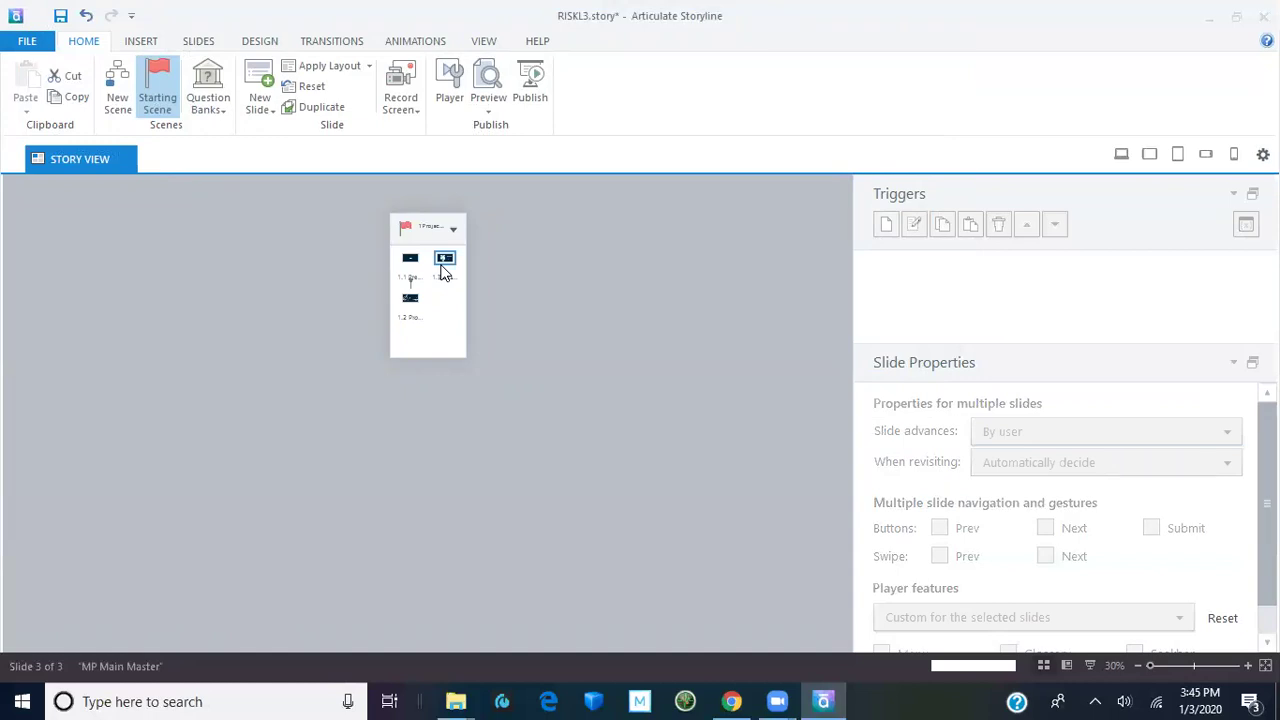
- Open slide 1.3 while the save to experiment.story completes
{"action": "double_click", "coordinate": [442, 266]}
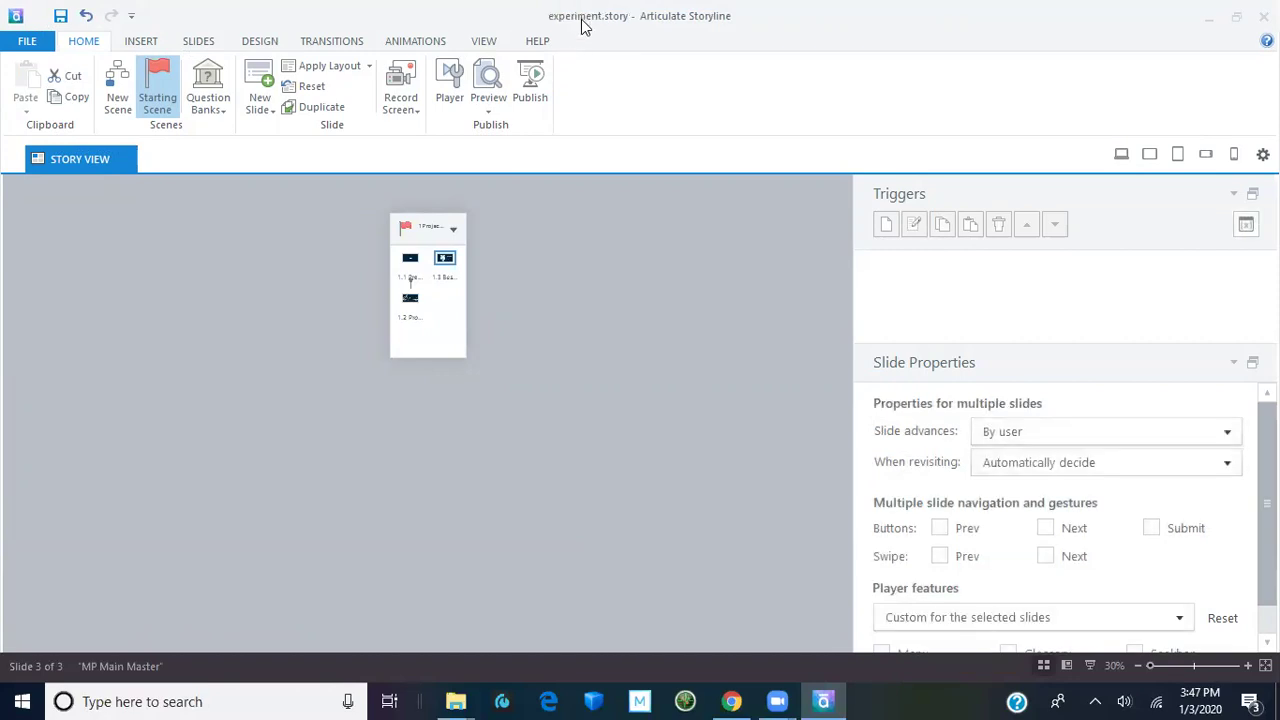
{"action": "left_click", "coordinate": [30, 42]}
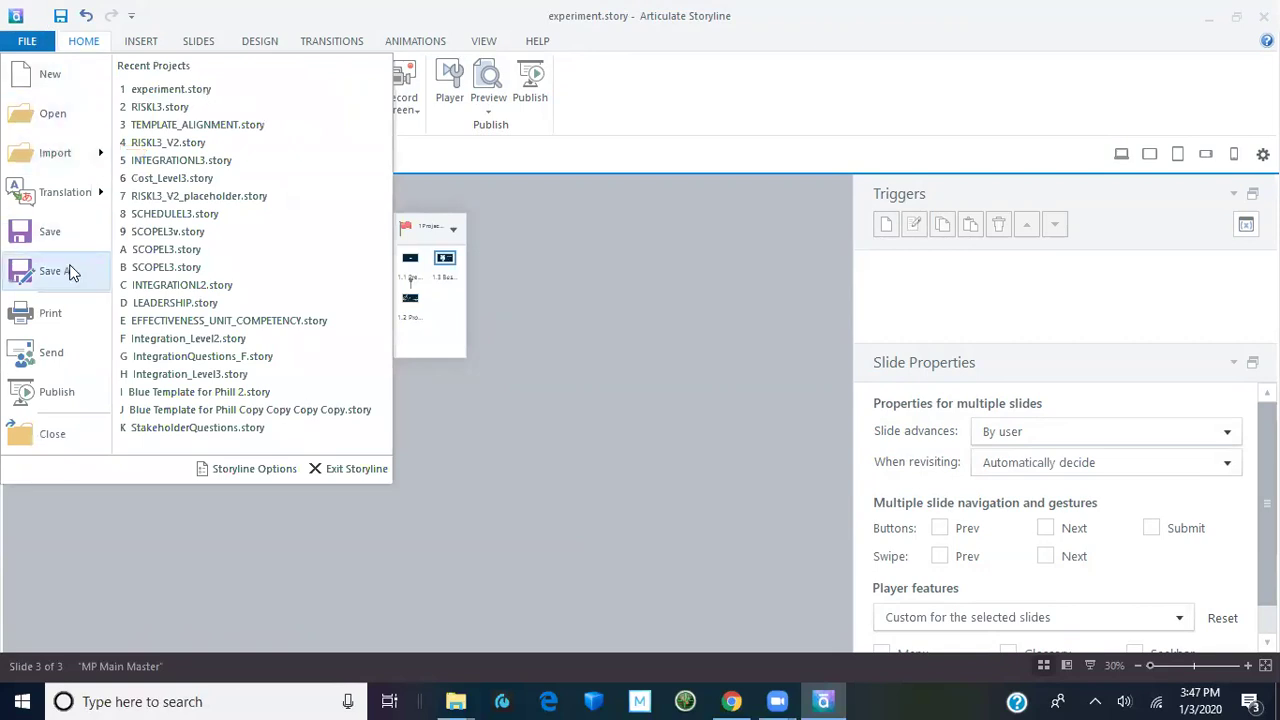
{"action": "left_click", "coordinate": [55, 271]}
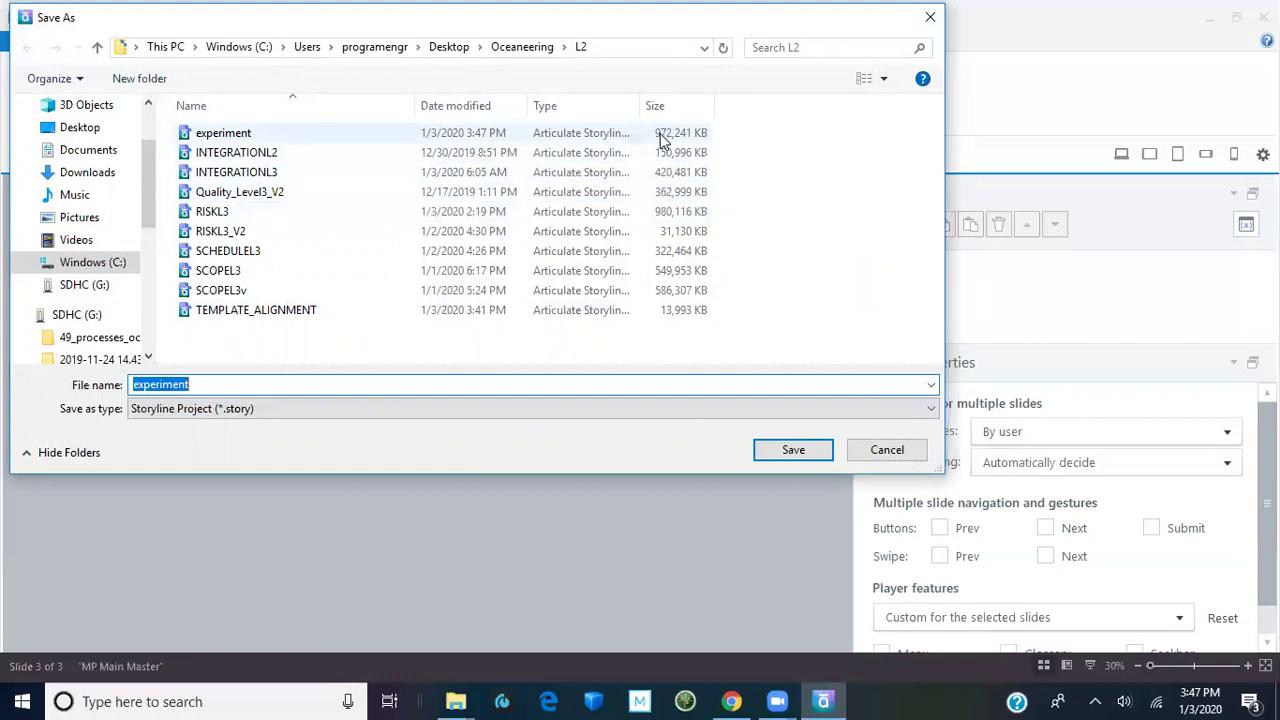
{"action": "left_click", "coordinate": [872, 453]}
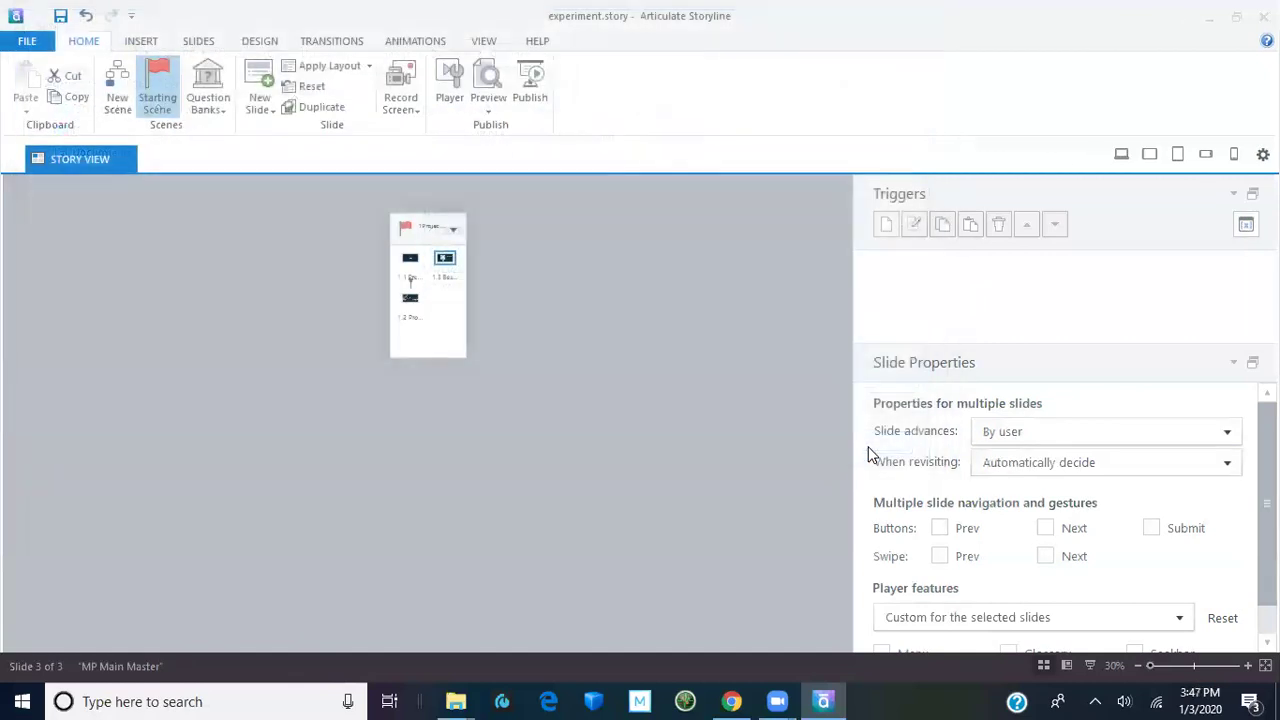
- Deselect the slides and show the recent projects list, with experiment.story at the top
{"action": "left_click", "coordinate": [324, 332]}
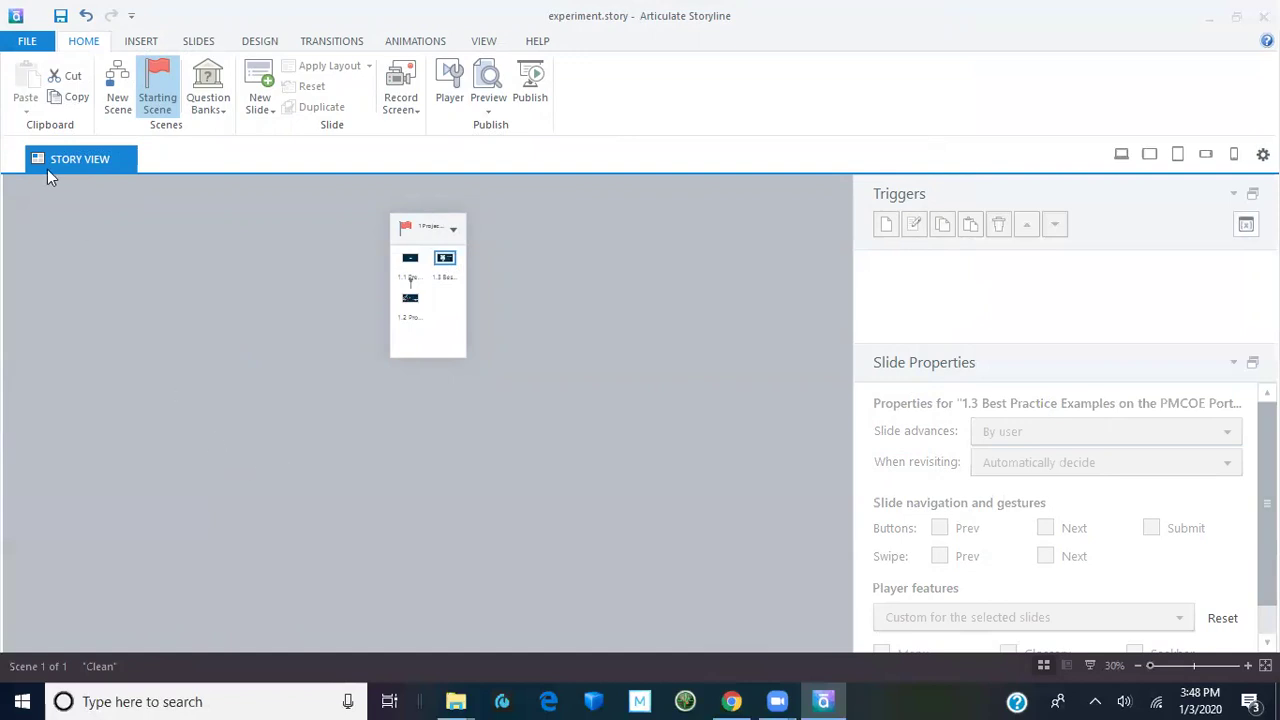
{"action": "left_click", "coordinate": [27, 41]}
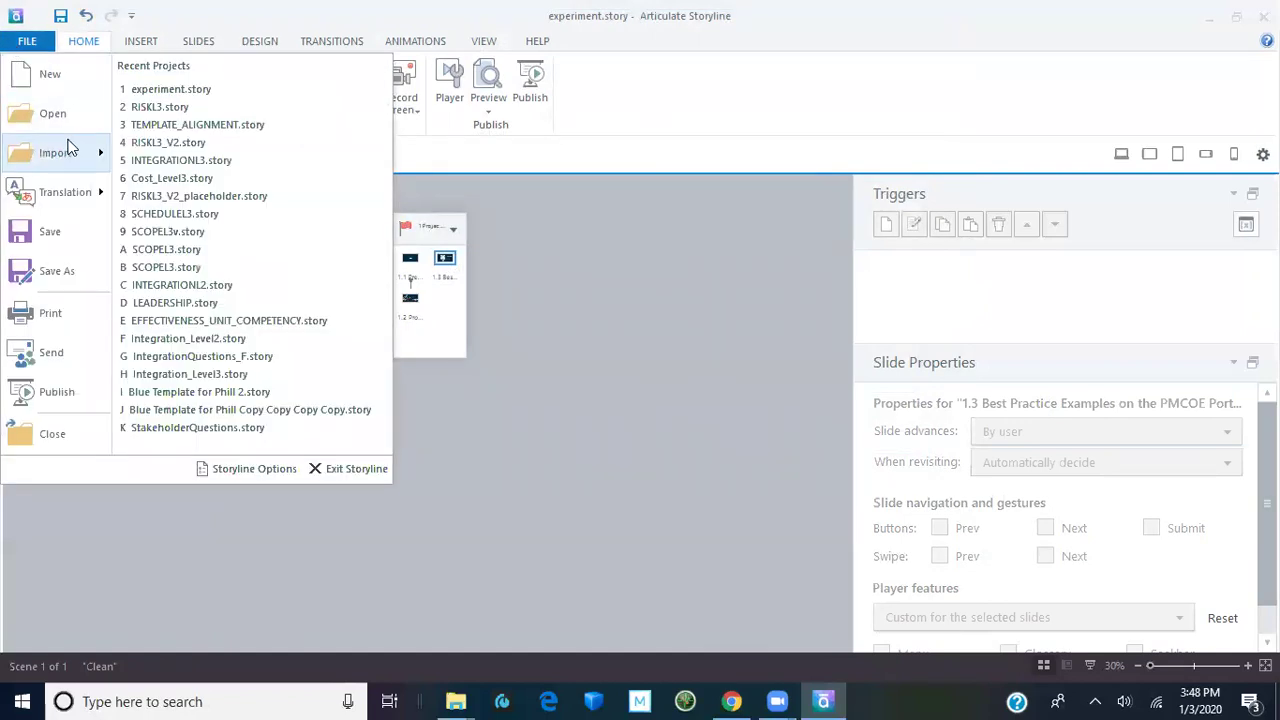
- Confirm experiment now shows 13,993 KB in the Save As list, then cancel
{"action": "left_click", "coordinate": [71, 270]}
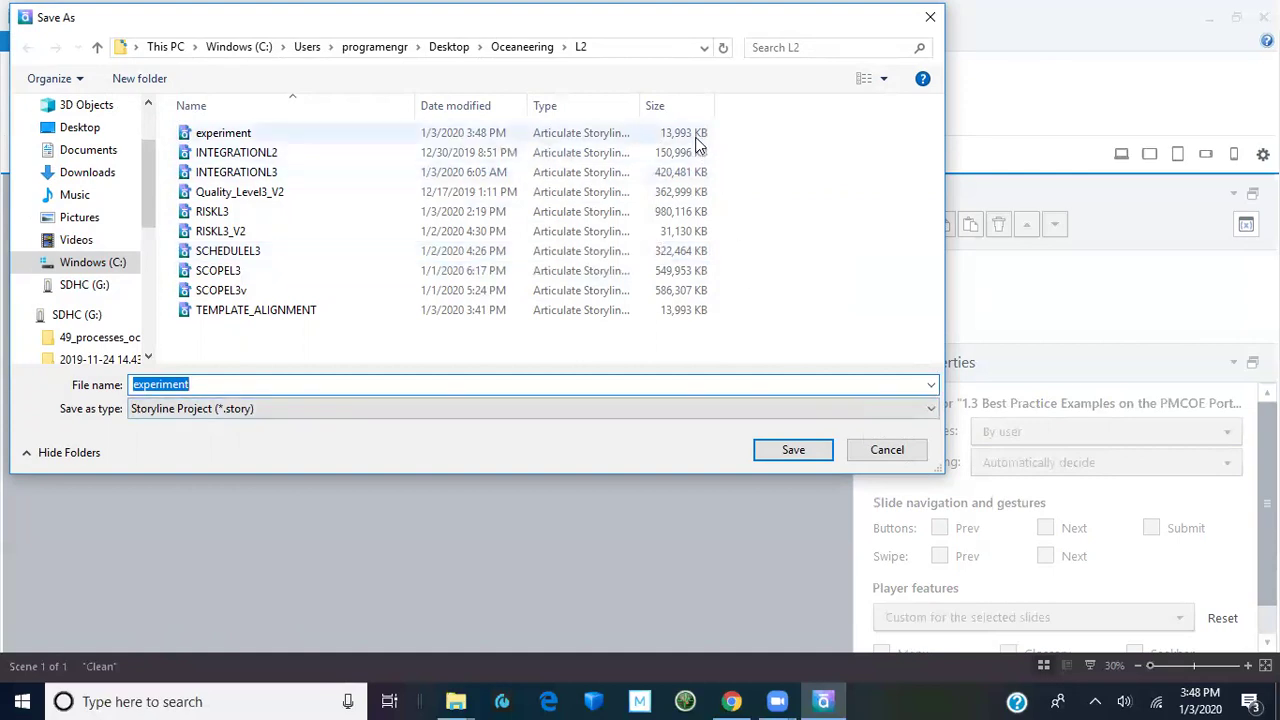
{"action": "left_click", "coordinate": [887, 451]}
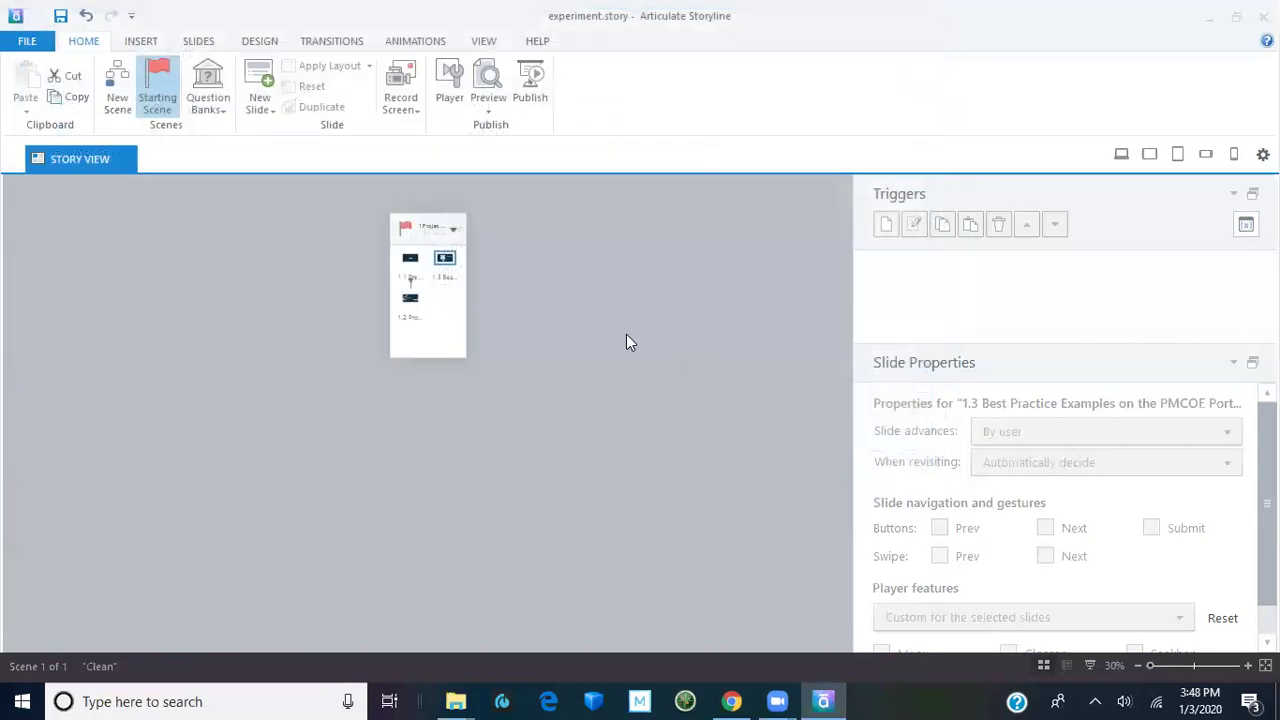